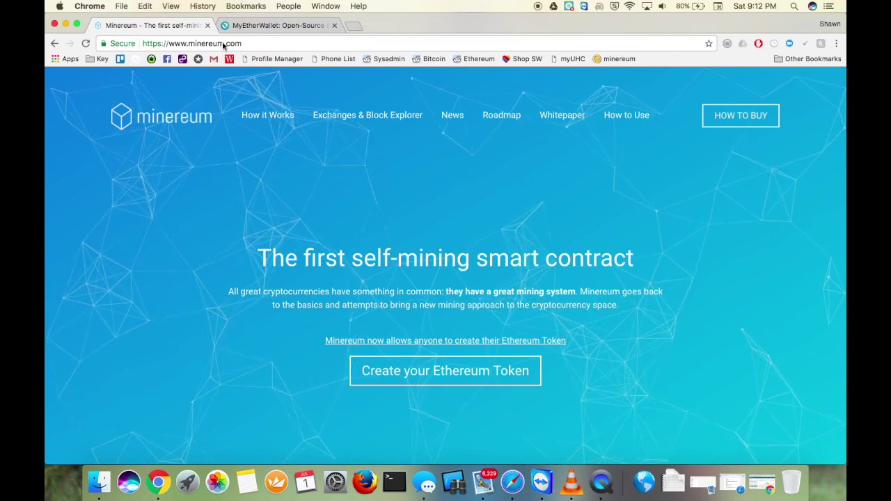
- Review the wallet's token balances, open Minereum's Ethereum token creation service, and look through its table of deployed contracts
click(270, 26)
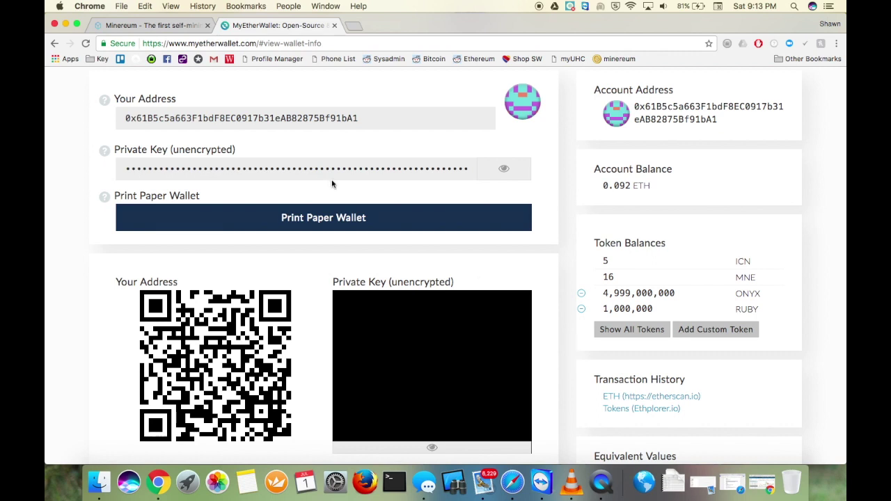
click(155, 28)
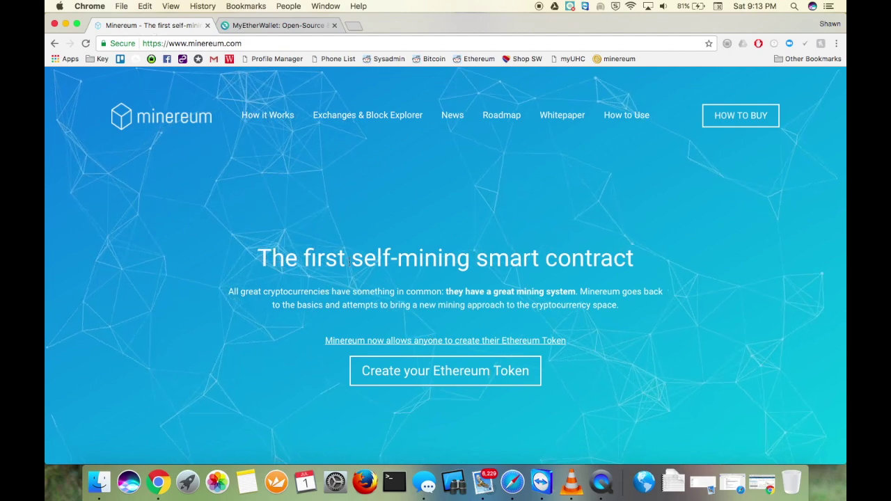
click(401, 369)
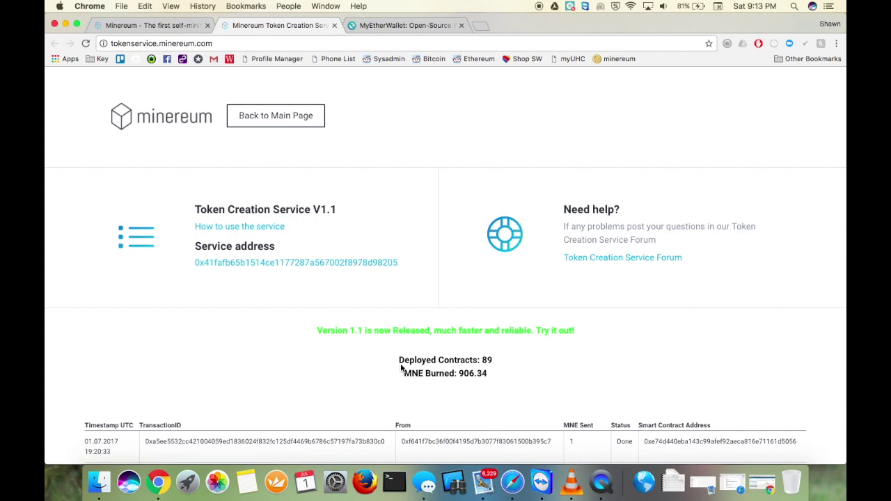
scroll(367, 363, down, 5)
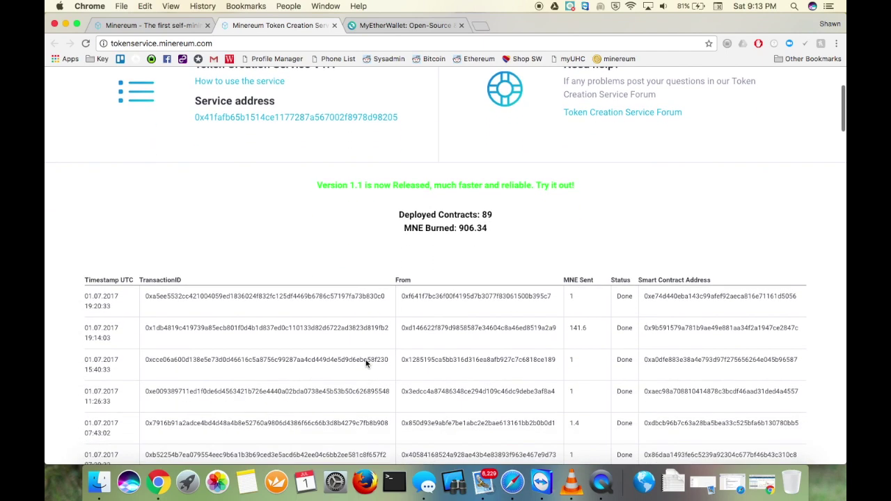
scroll(366, 362, down, 3)
scroll(366, 361, down, 15)
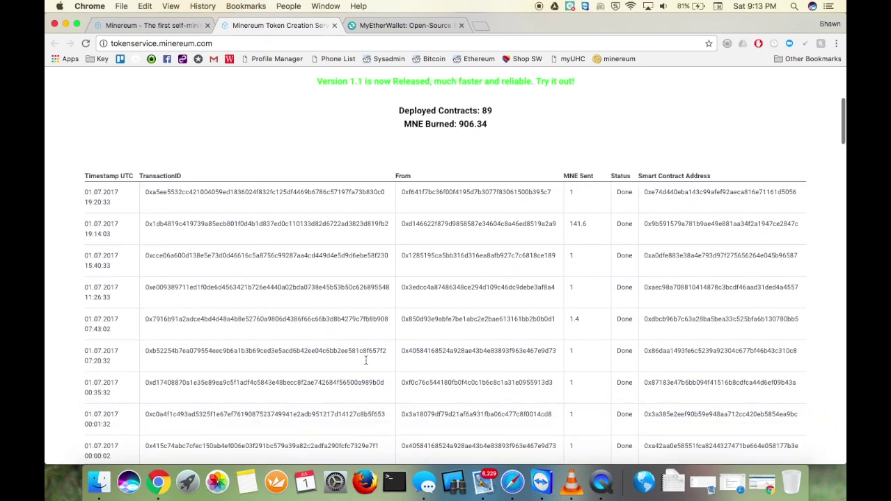
scroll(367, 361, up, 15)
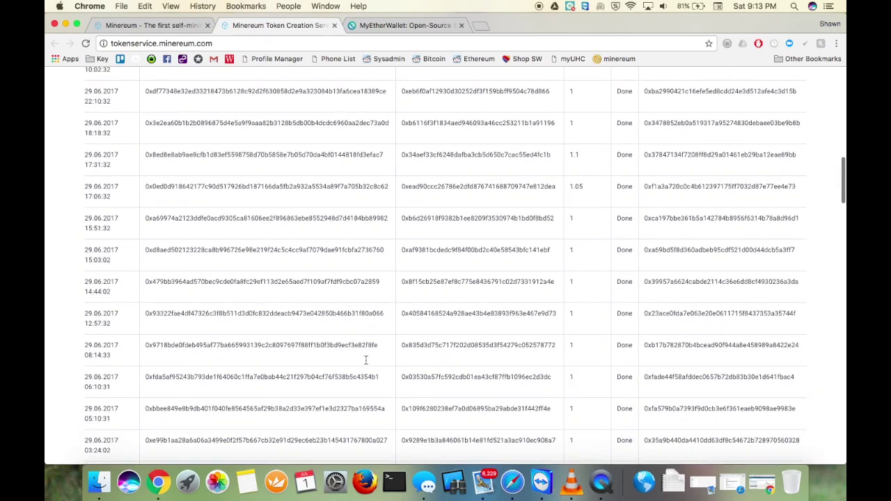
scroll(366, 363, up, 5)
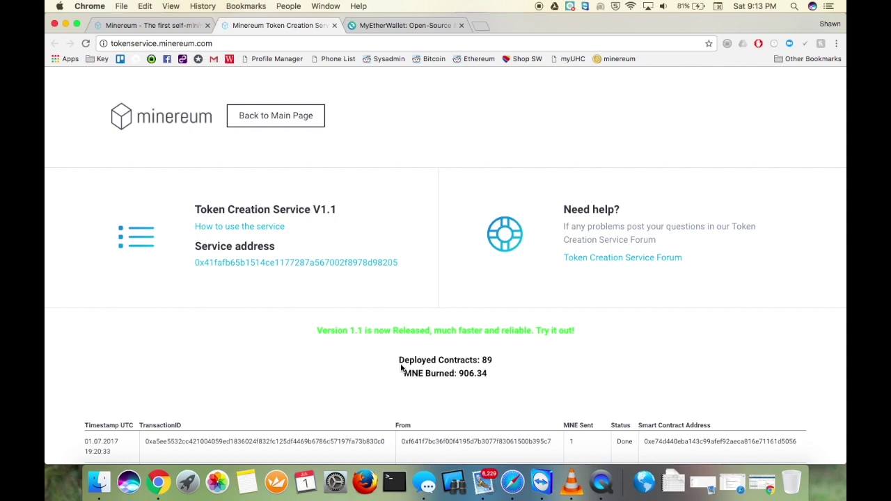
- Open the guide on how to use the token creation service and copy the Token Creation Service Address from it
scroll(401, 368, down, 2)
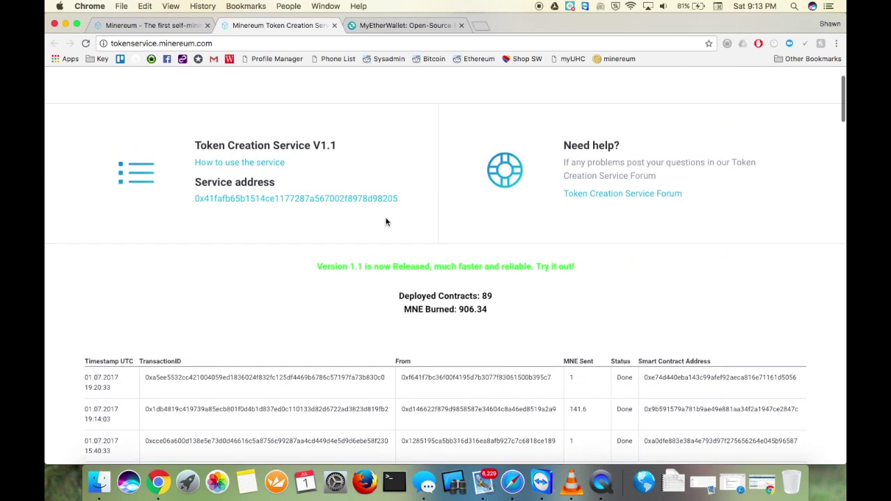
click(261, 165)
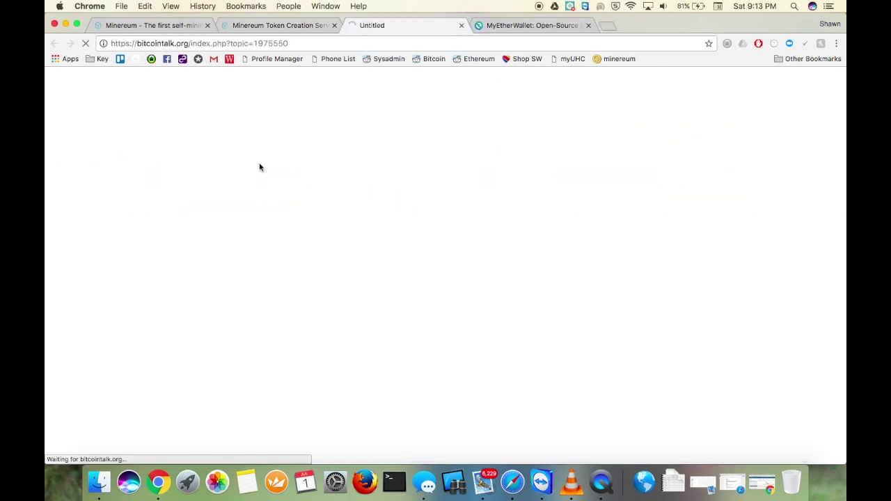
scroll(259, 163, down, 5)
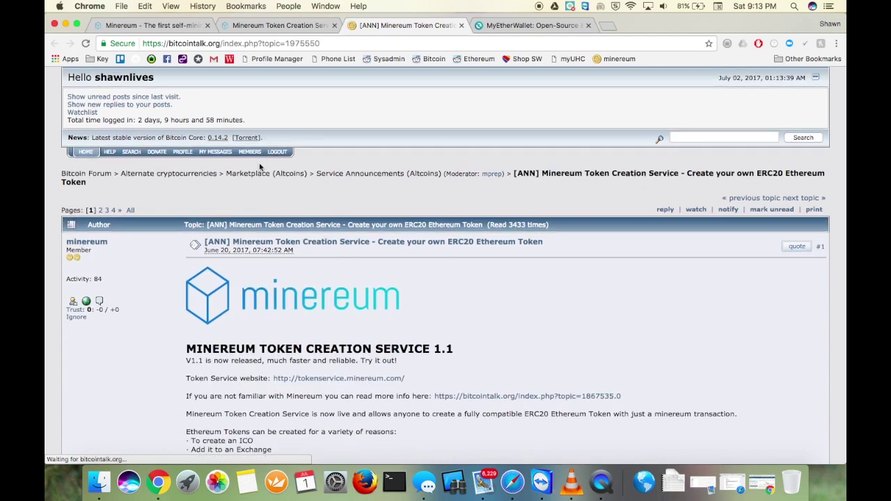
scroll(259, 163, down, 5)
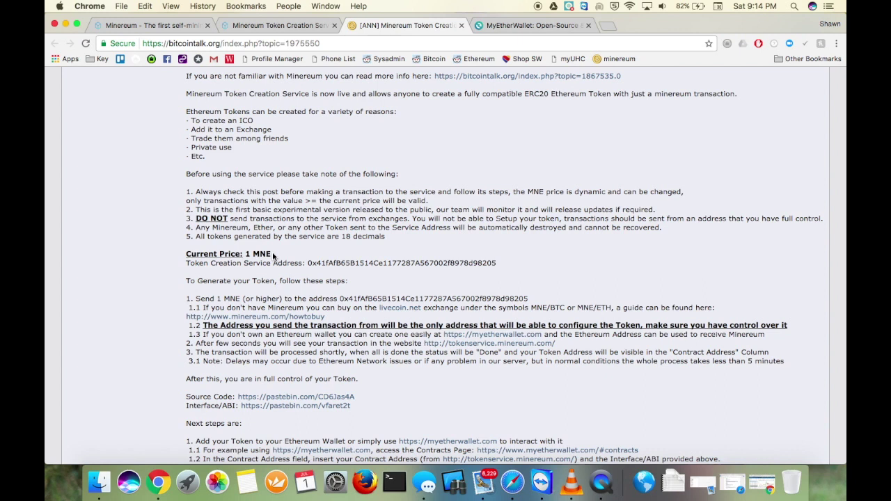
drag(309, 265, 497, 264)
key(super+c)
- Unlock the wallet for sending ether and tokens in MyEtherWallet by pasting its private key
key(ctrl+Tab)
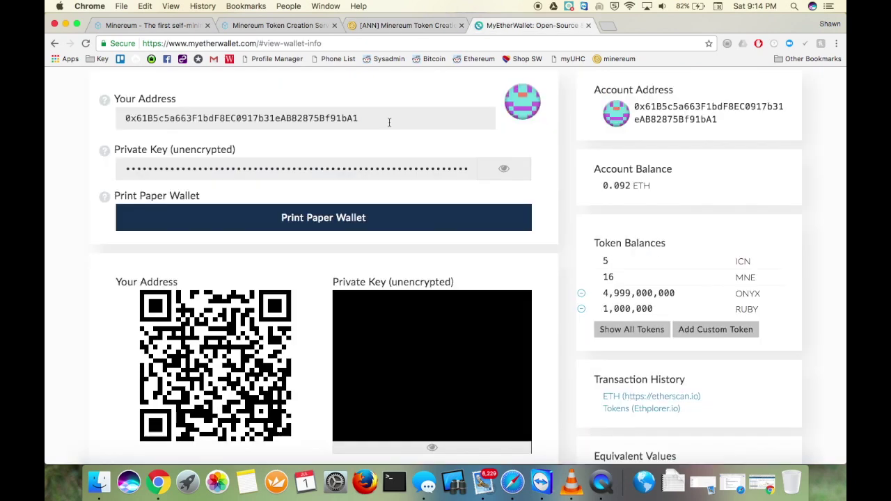
scroll(246, 133, up, 3)
click(209, 127)
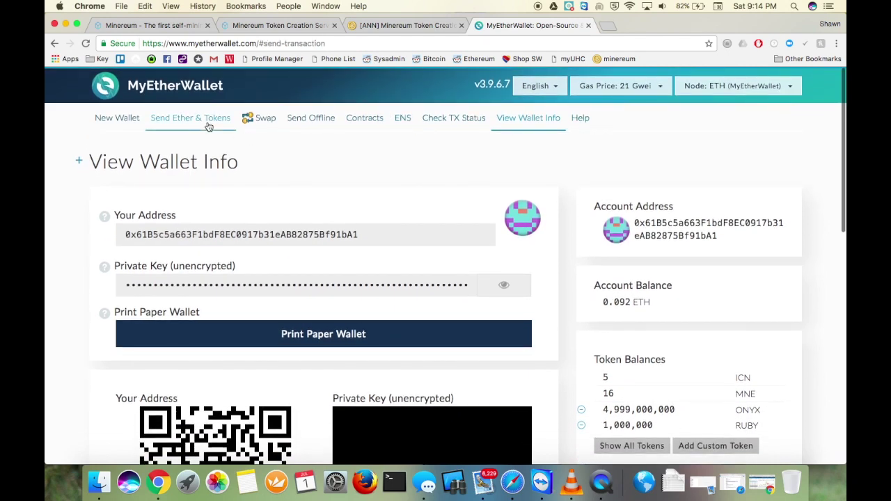
click(124, 268)
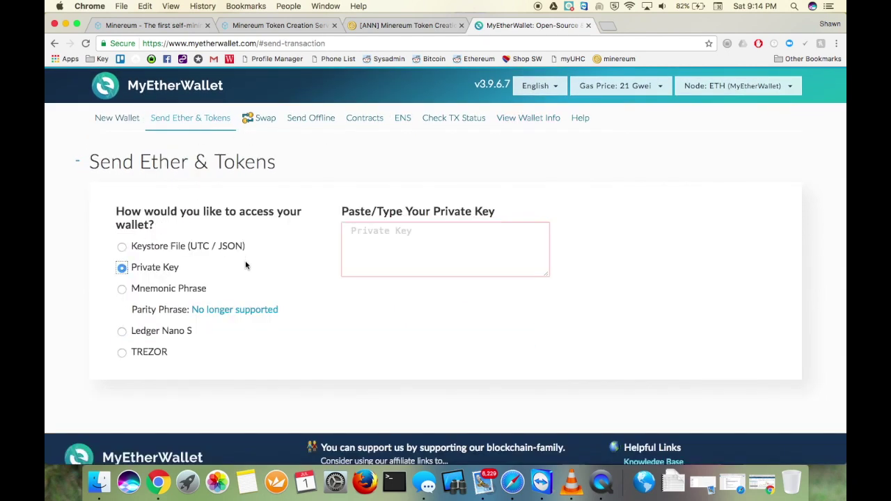
key(super+v)
key(Return)
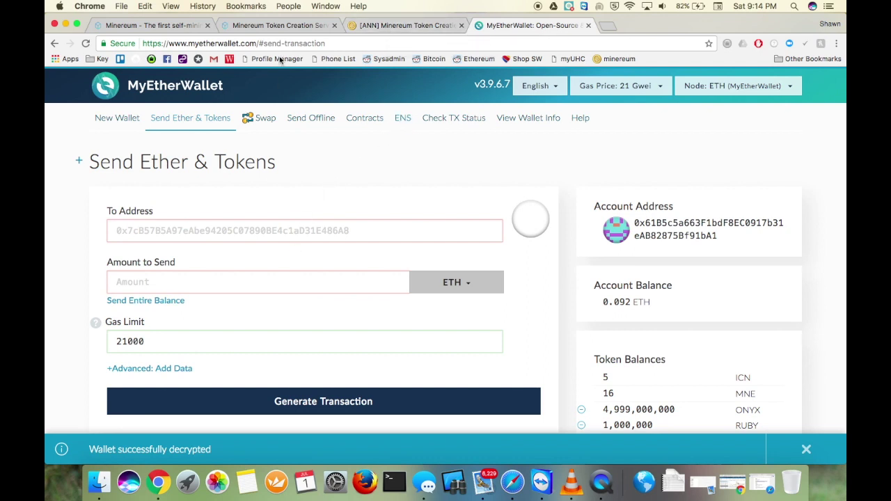
- Set the copied token creation service address as recipient and the amount to send to 1 MNE
click(270, 233)
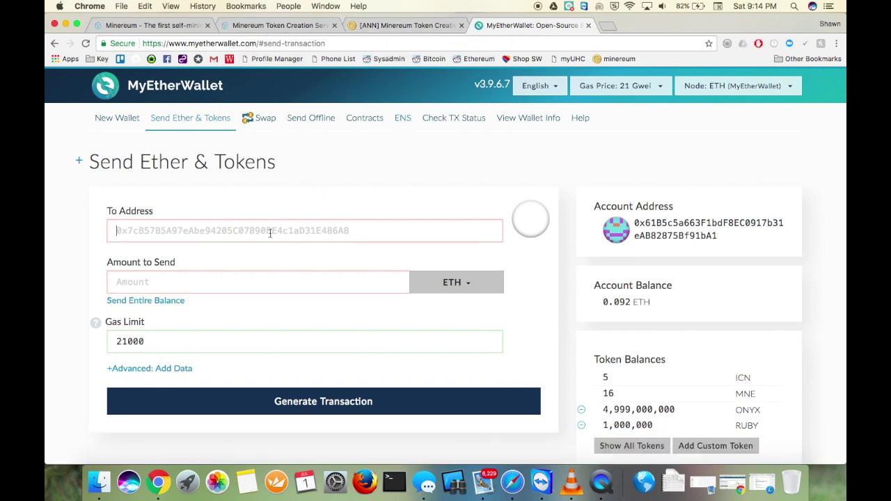
key(super+v)
text(1)
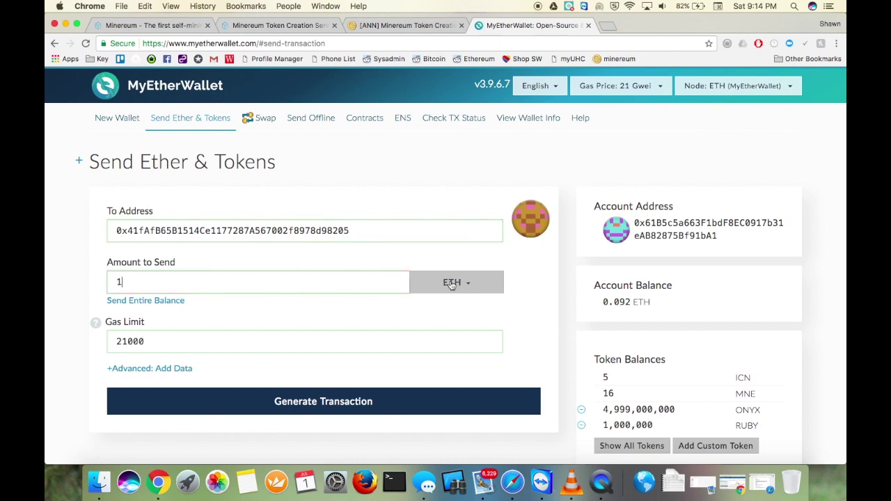
click(451, 283)
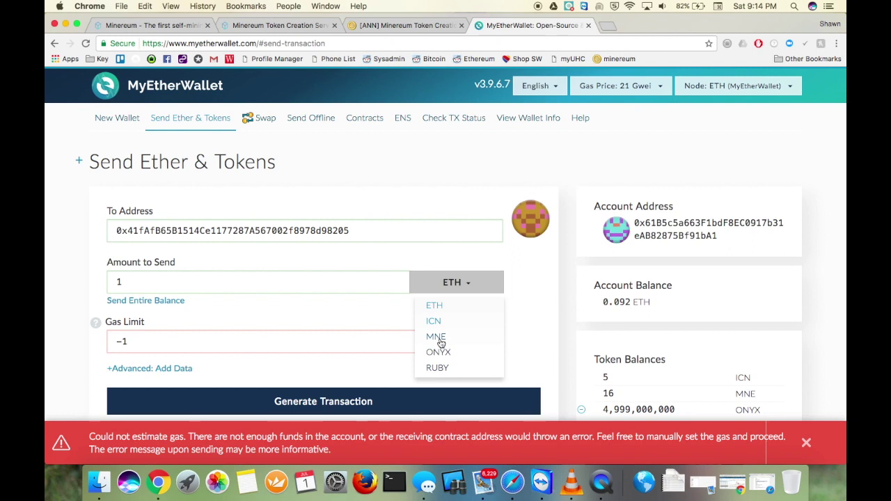
click(437, 337)
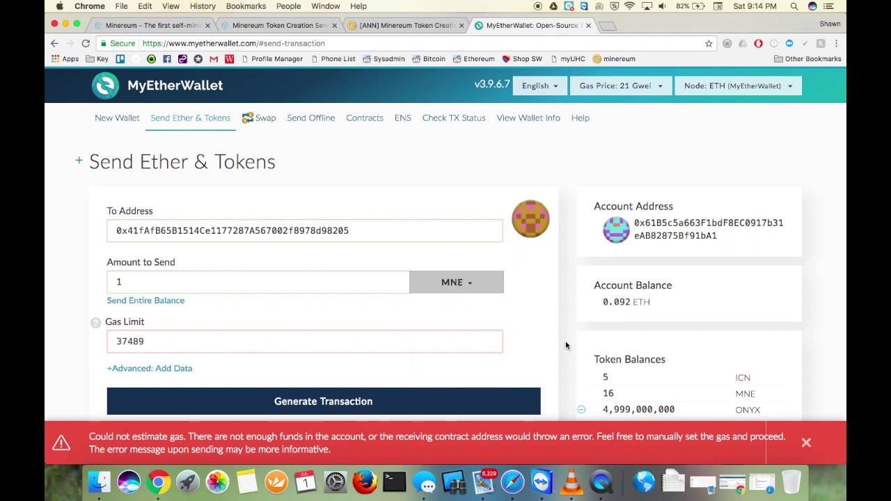
- Generate the 1 MNE transaction, send it, and confirm the transfer
scroll(565, 340, down, 3)
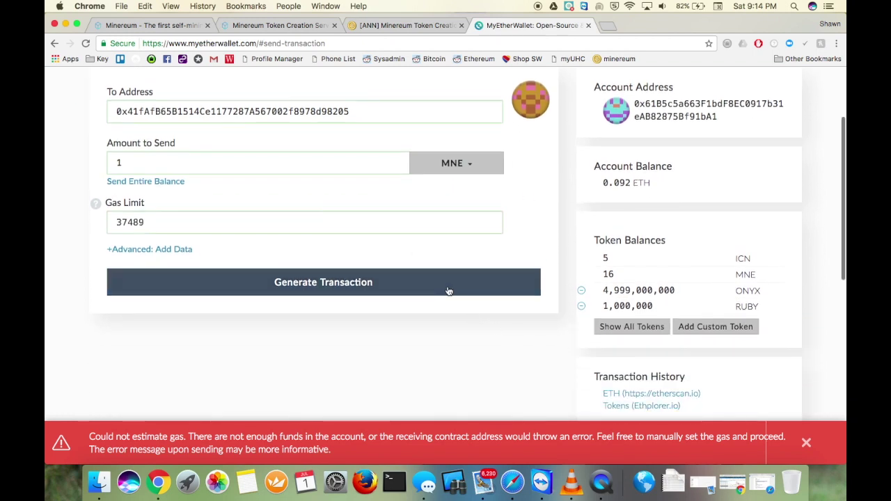
click(449, 291)
scroll(449, 291, down, 2)
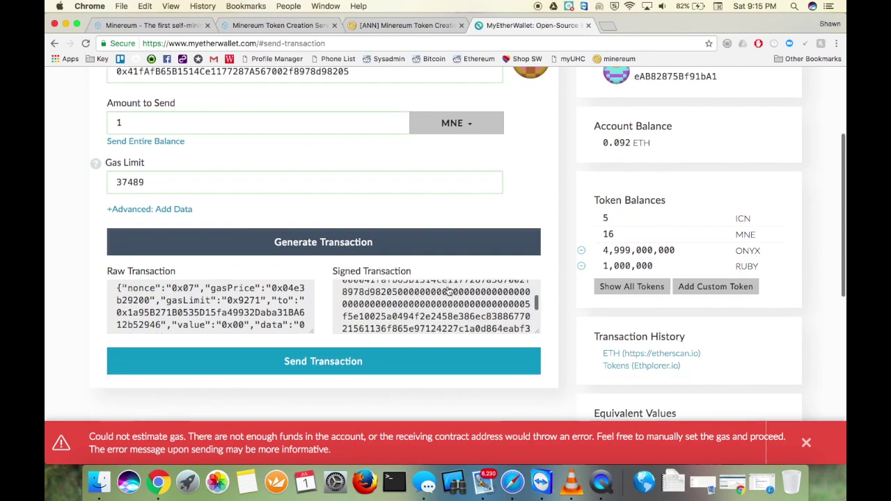
click(350, 363)
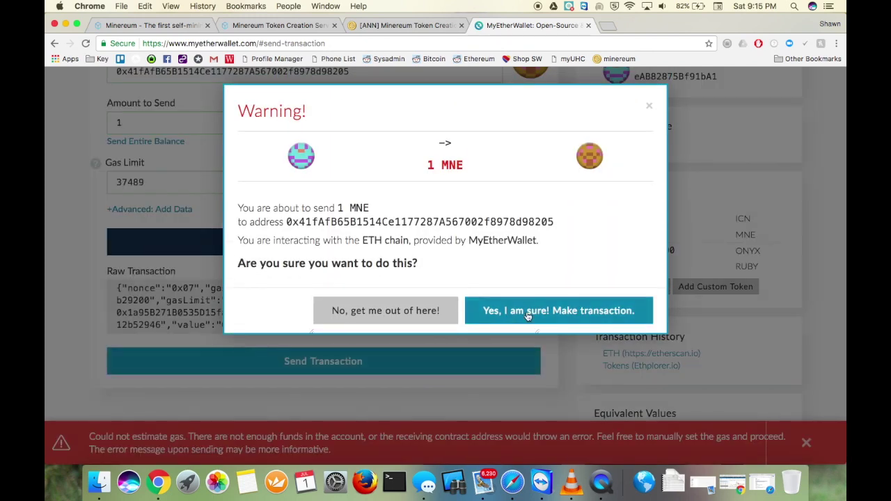
click(528, 313)
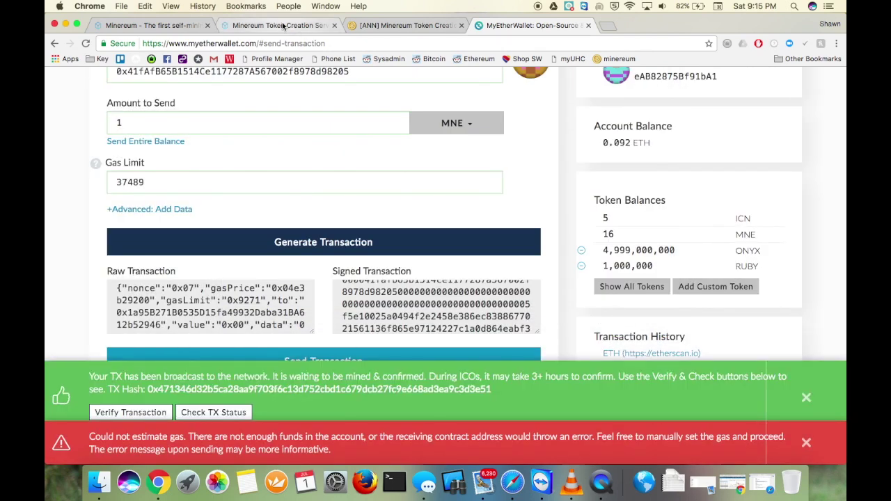
- Return to the token creation service page and refresh the transaction table to check the new contract's deployment status
click(284, 26)
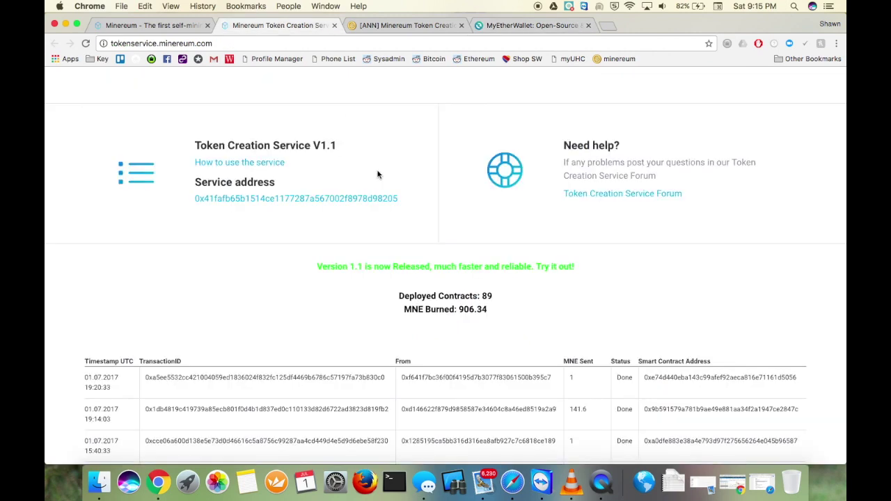
scroll(378, 175, down, 2)
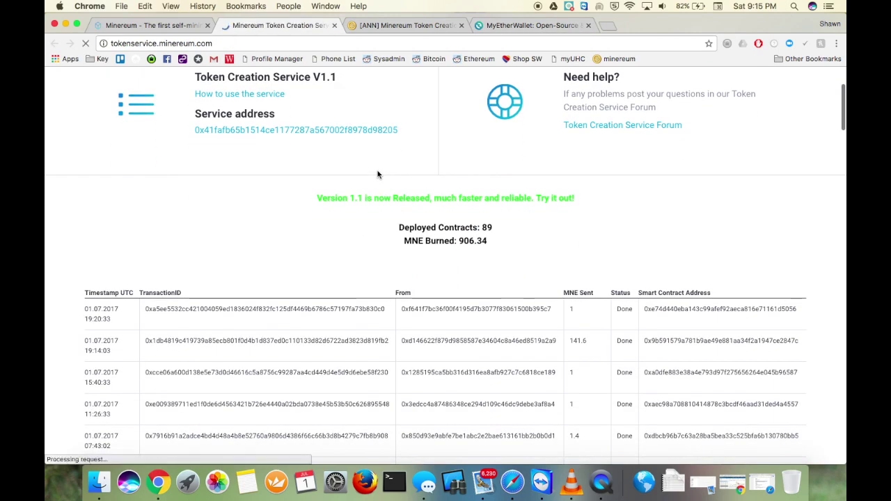
scroll(378, 175, down, 3)
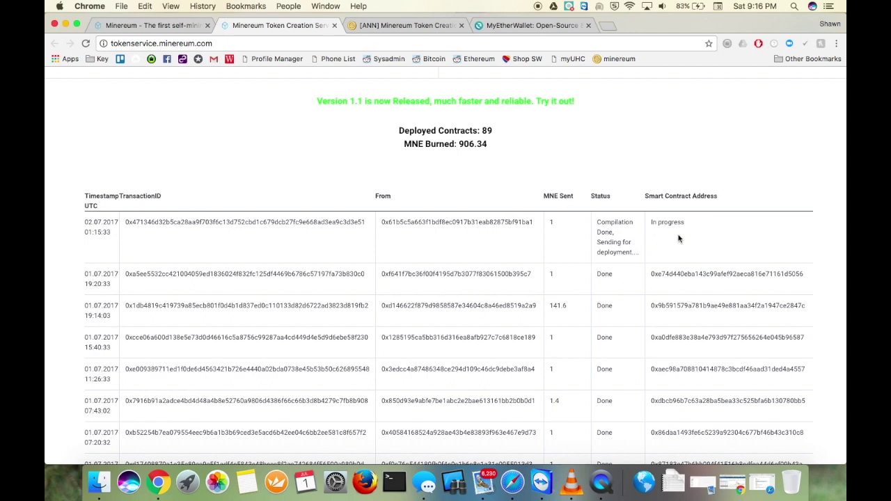
key(super+r)
key(super+r)
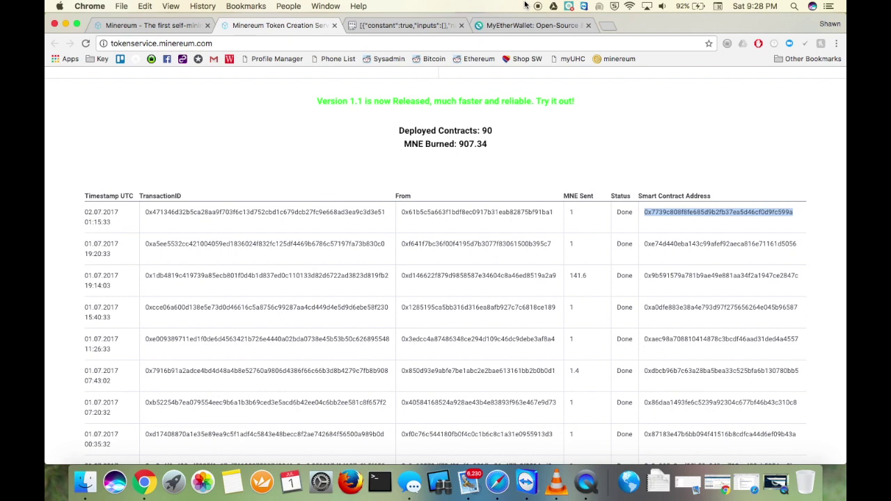
- Enter the new token's address 0x7739c808f8fe685d9b2fb37ea5d46cf0d9fc599a as the contract address to interact with in MyEtherWallet
click(513, 26)
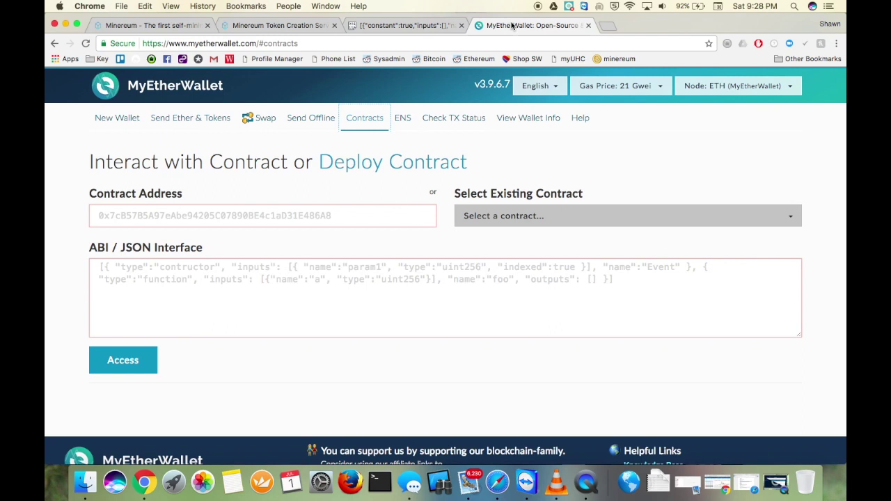
click(327, 217)
text(0x7739c808f8fe685d9b2fb37ea5d46cf0d9fc599a)
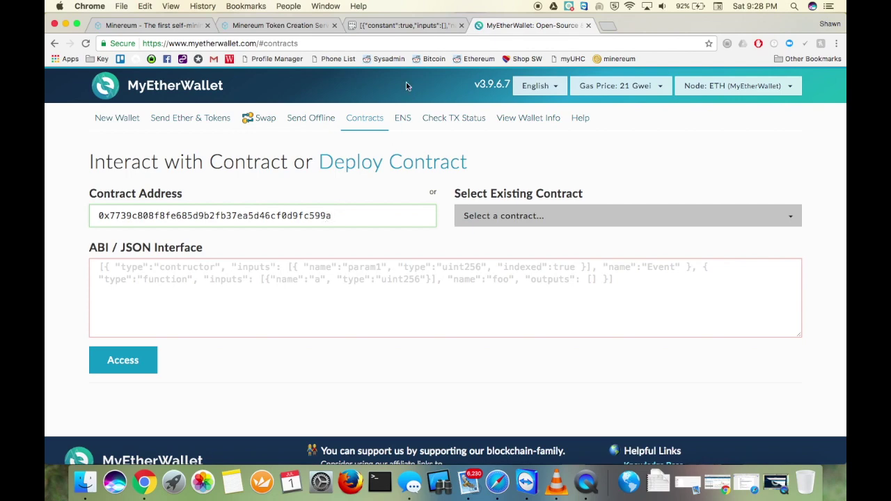
- Open the Interface/ABI paste linked in the Minereum forum guide and copy all of its raw paste data
click(408, 26)
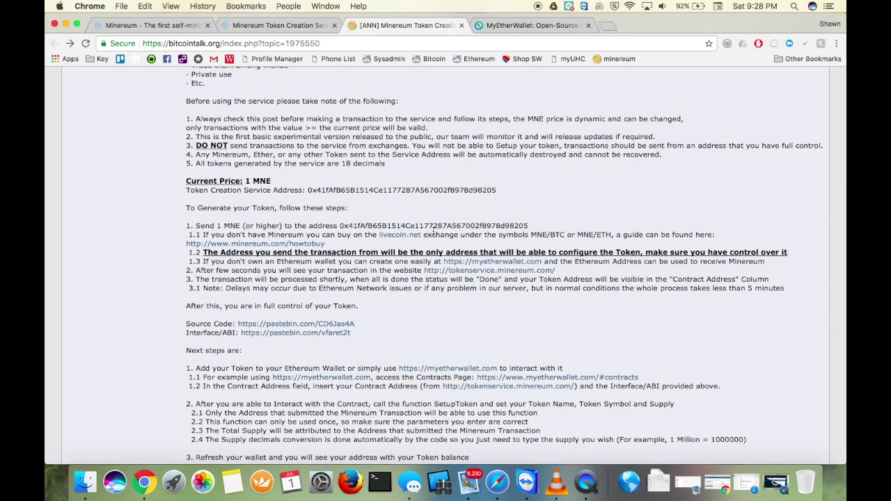
click(298, 334)
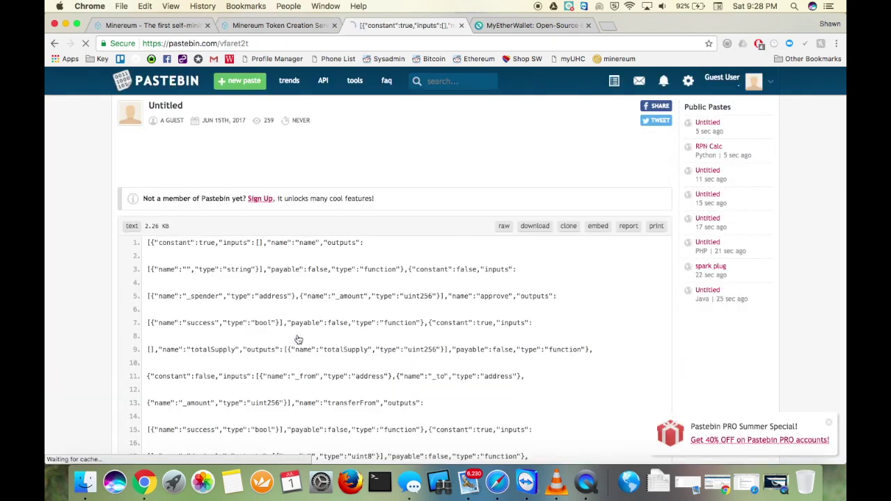
scroll(79, 255, down, 3)
scroll(79, 255, down, 10)
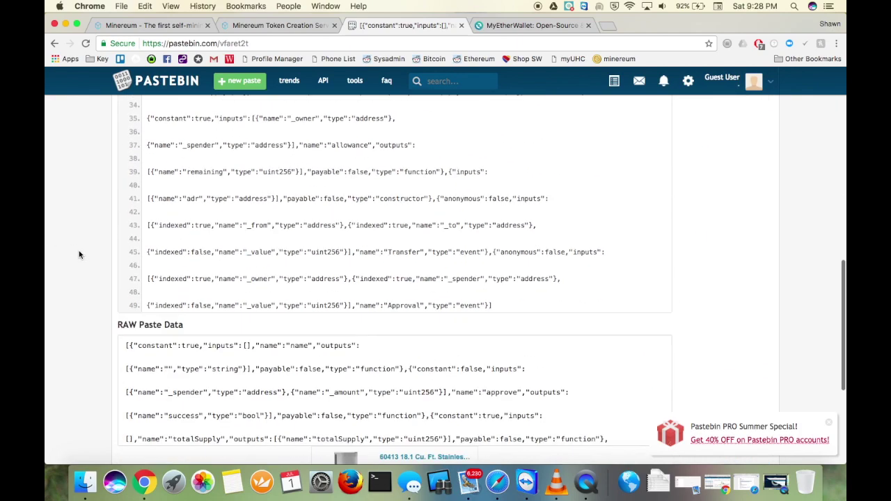
click(242, 232)
key(super+a)
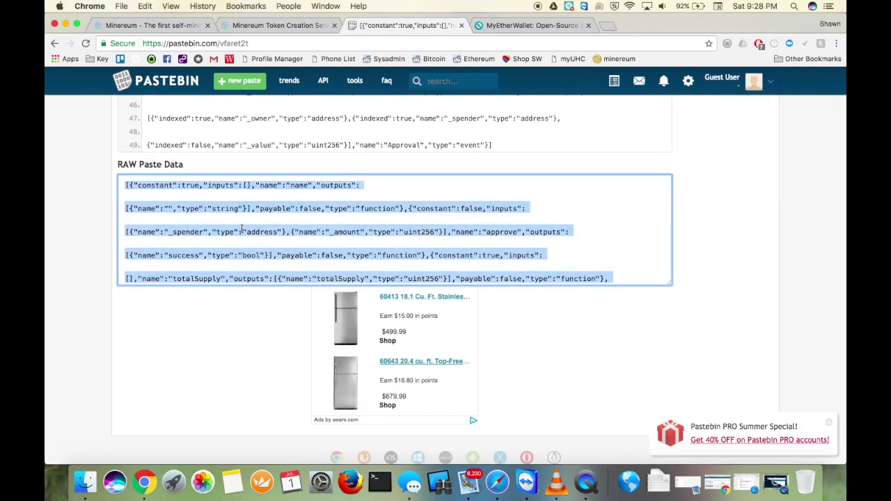
- Paste the copied interface code as the contract's ABI / JSON Interface in MyEtherWallet
click(533, 25)
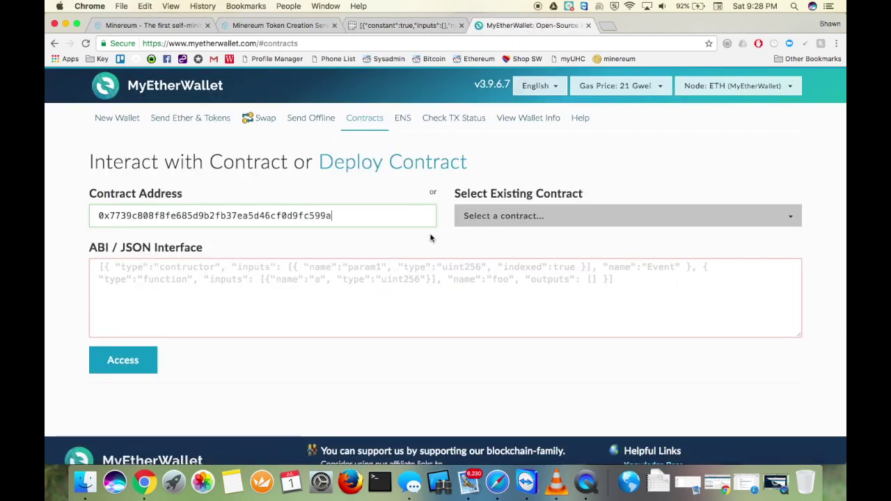
click(416, 287)
key(super+v)
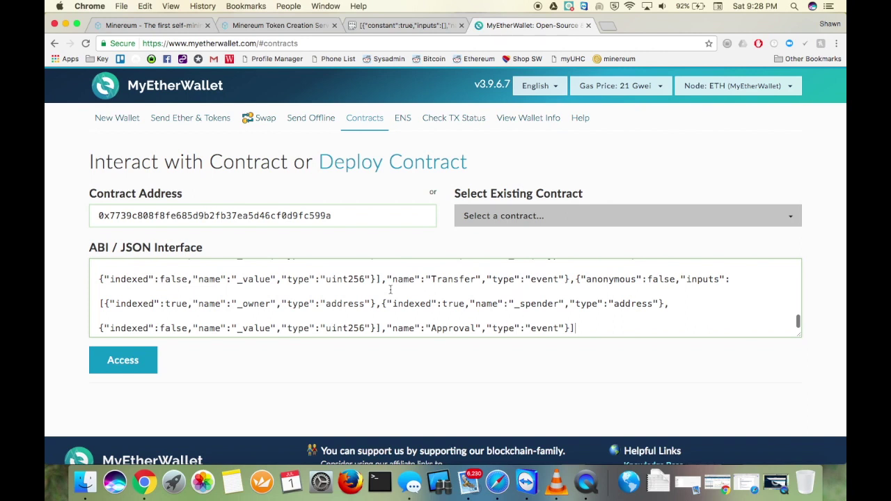
- Access the contract with the pasted interface and choose SetupToken as the function to run
click(122, 360)
scroll(253, 331, down, 2)
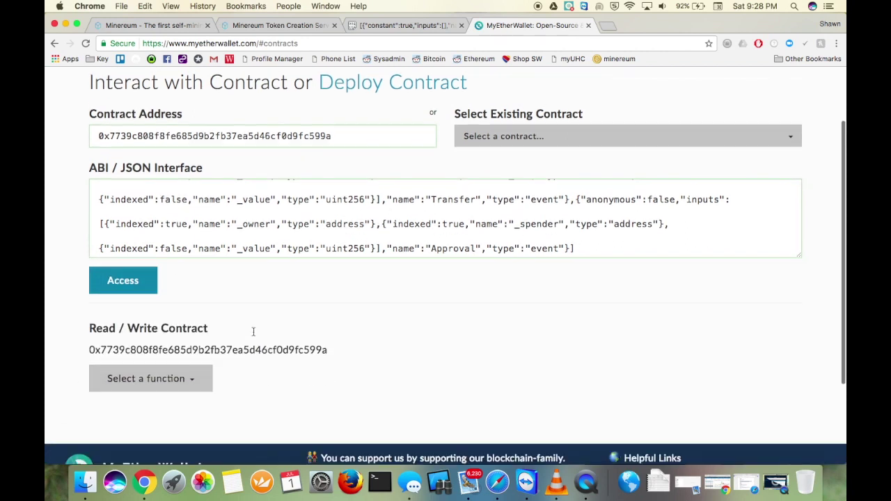
scroll(253, 331, down, 1)
click(206, 330)
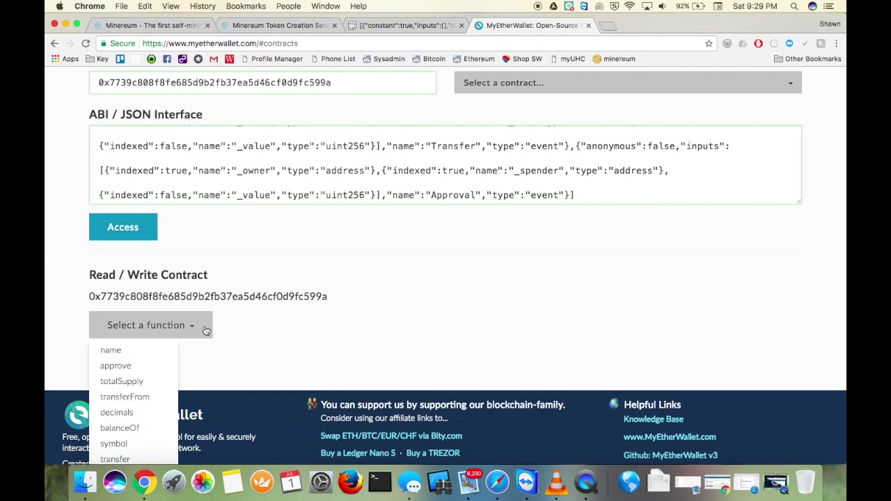
scroll(277, 331, down, 2)
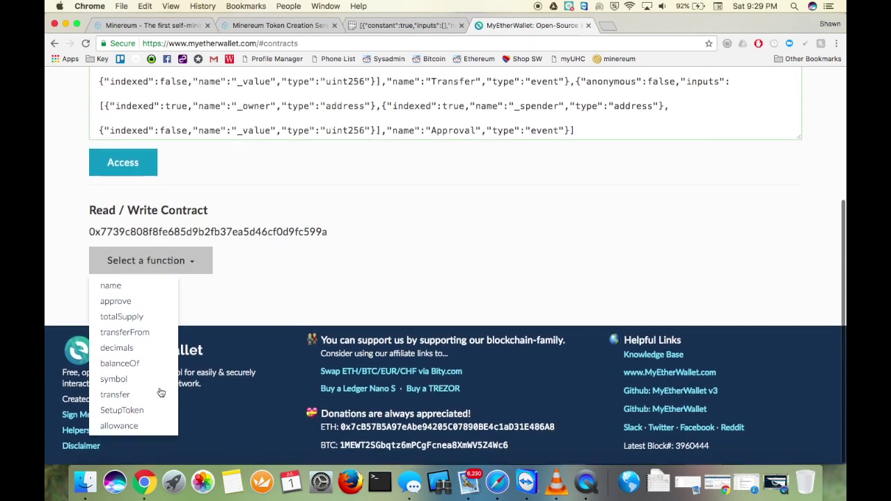
click(126, 410)
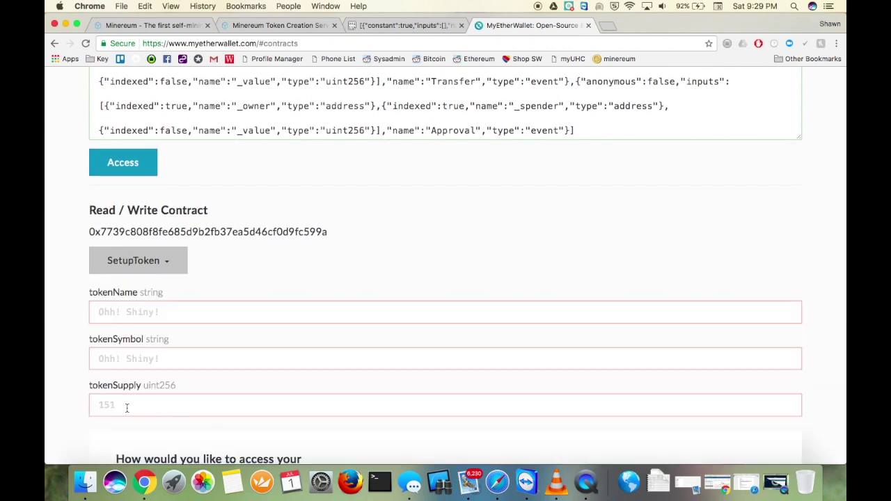
- Fill in the SetupToken parameters with token name Jade, symbol JADE and supply 10000
click(176, 308)
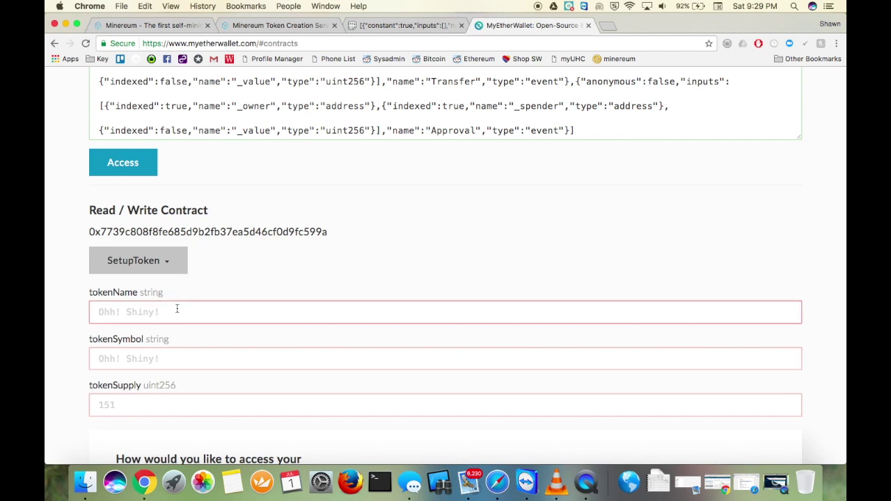
text(JA)
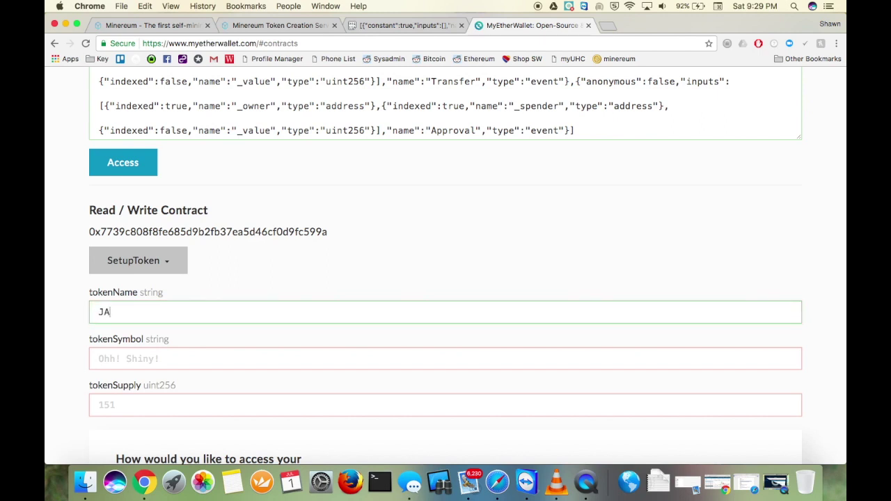
key(BackSpace)
text(ade)
click(101, 359)
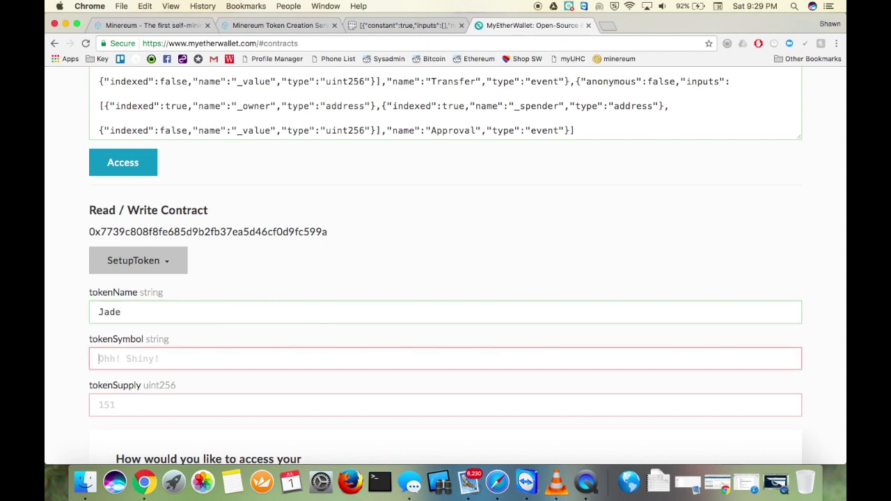
text(JADE)
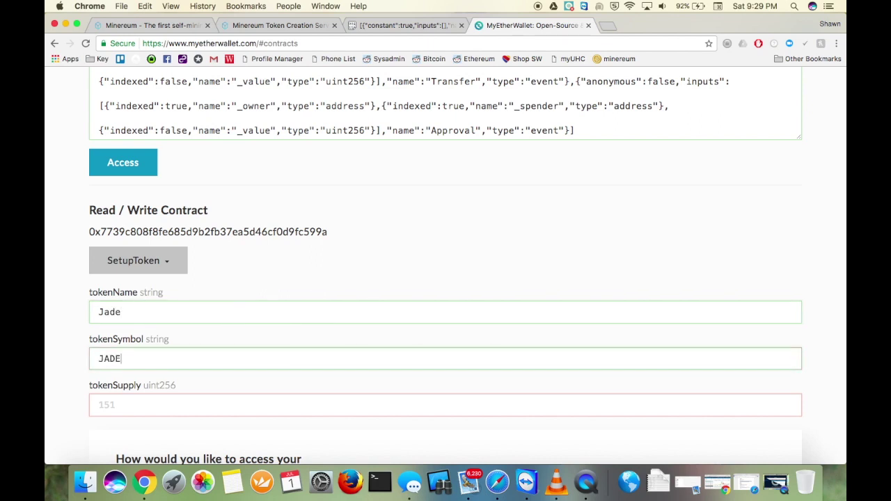
scroll(186, 356, down, 2)
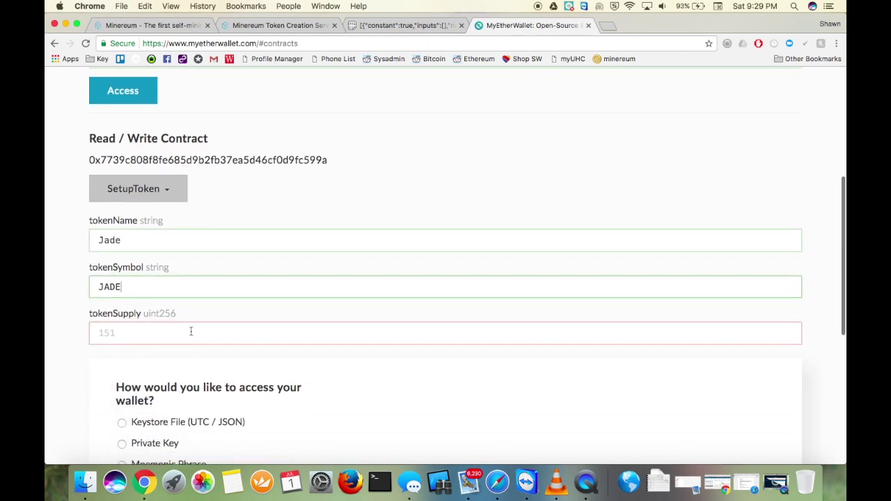
click(191, 332)
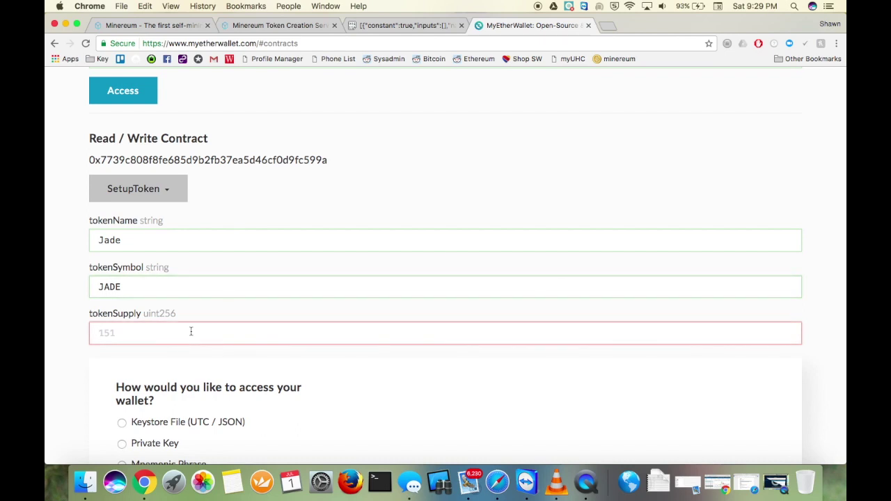
text(10)
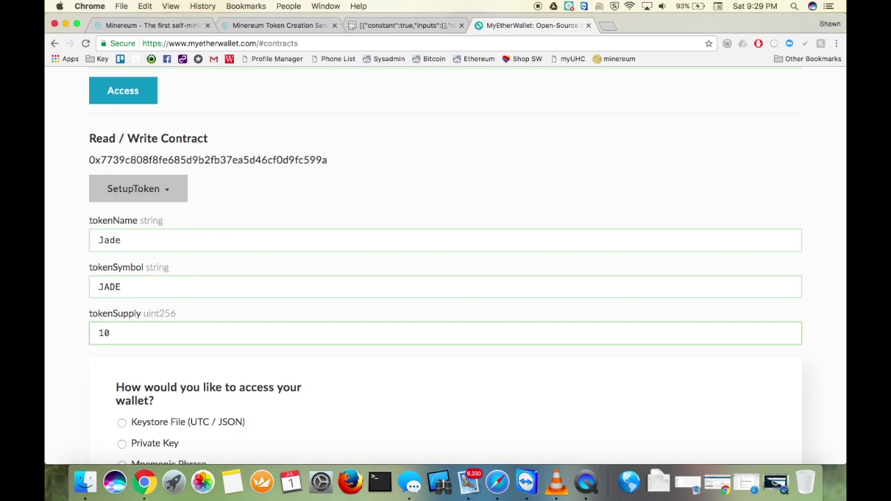
text(000)
- Unlock the wallet by private key, write the SetupToken call to the contract, and generate and submit its transaction
scroll(56, 331, down, 5)
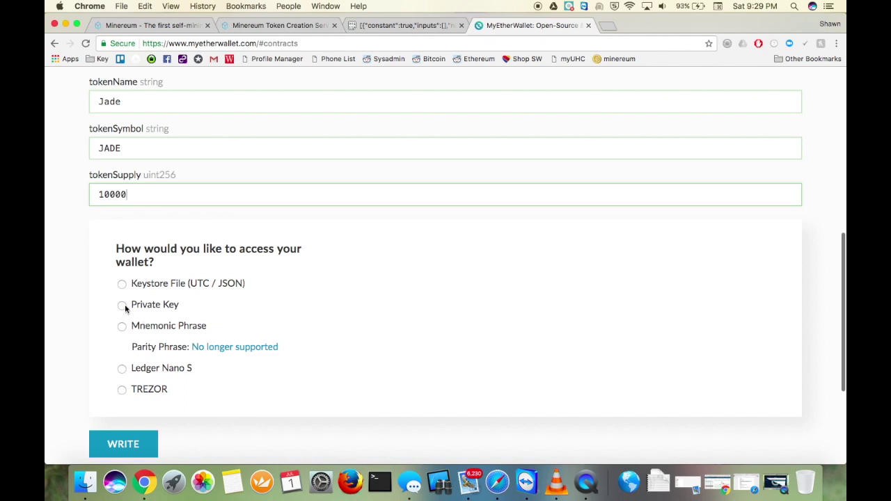
click(123, 305)
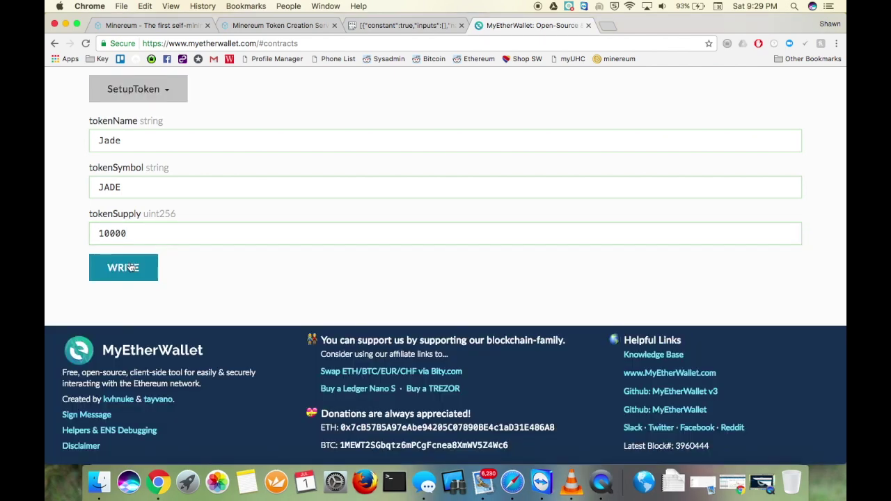
click(130, 268)
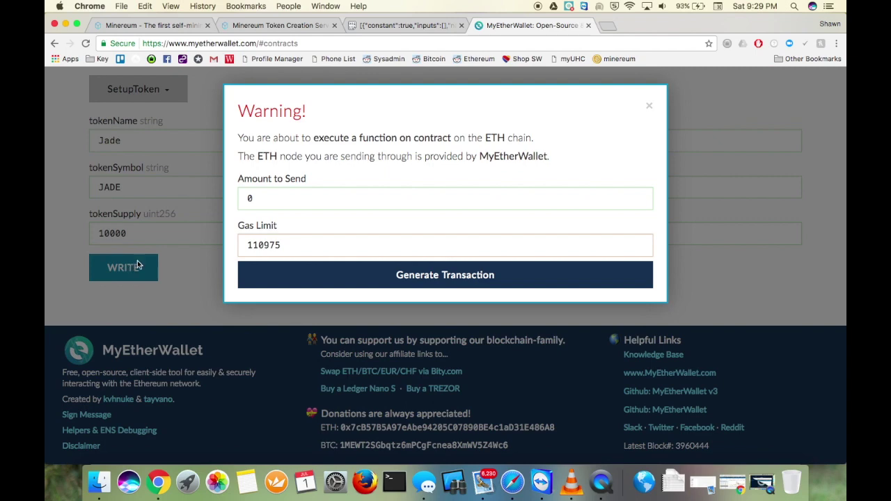
click(340, 272)
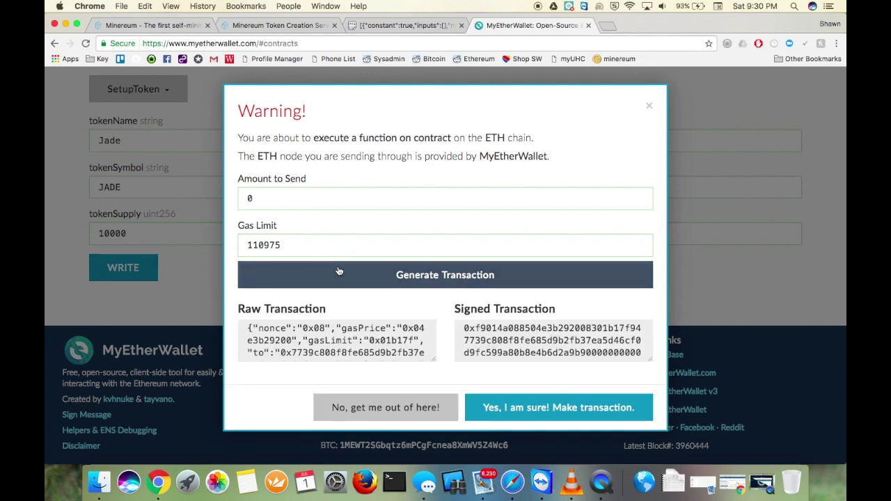
scroll(527, 415, down, 2)
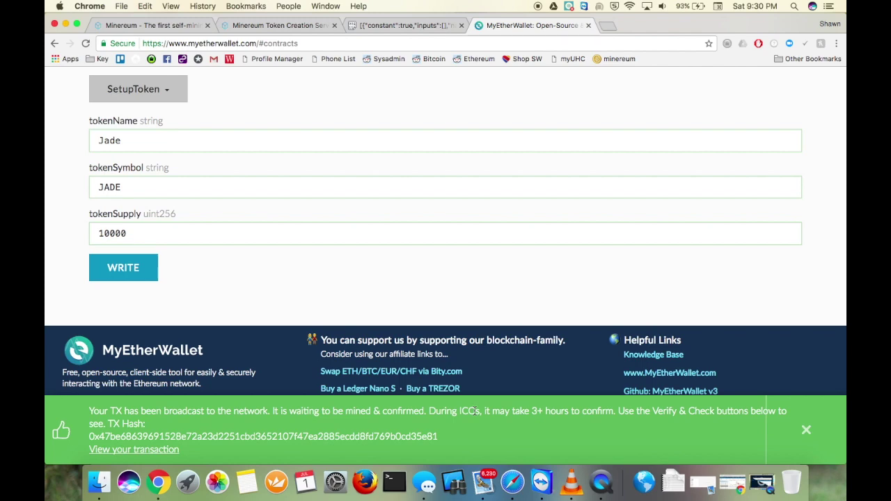
- Open the wallet information page and access the wallet with the Private Key option
scroll(474, 412, up, 10)
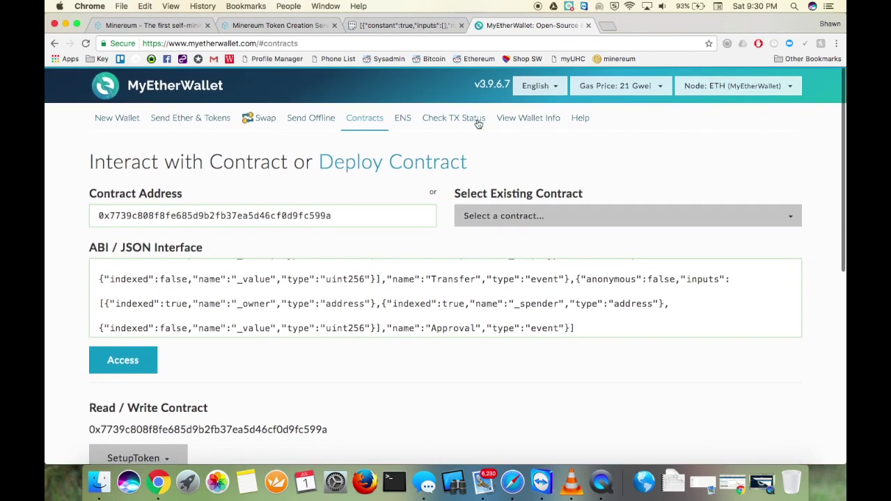
click(534, 121)
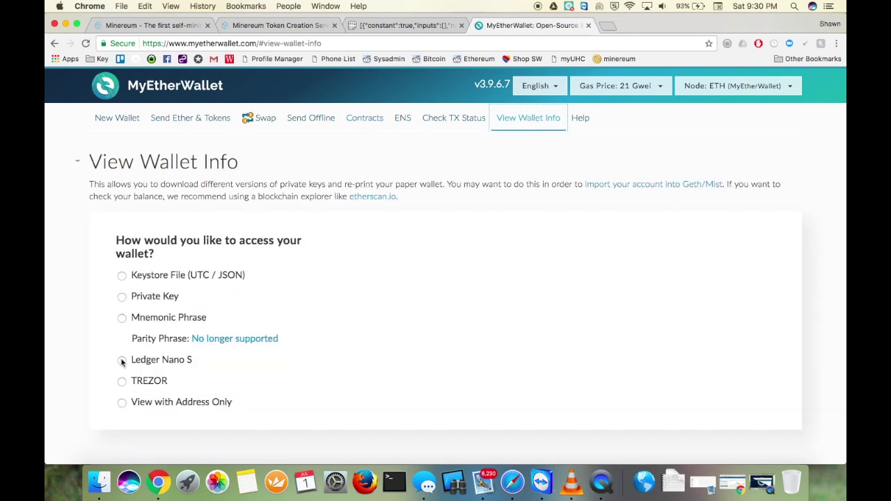
click(129, 299)
- Start adding a custom token to the wallet's balances with the contract address 0x7739c808f8fe685d9b2fb37ea5d46cf0d9fc599a
scroll(608, 262, down, 5)
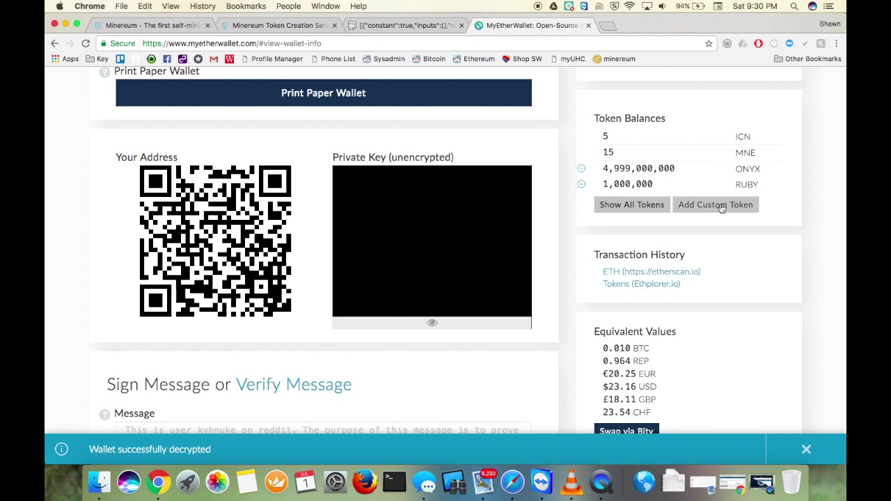
click(720, 206)
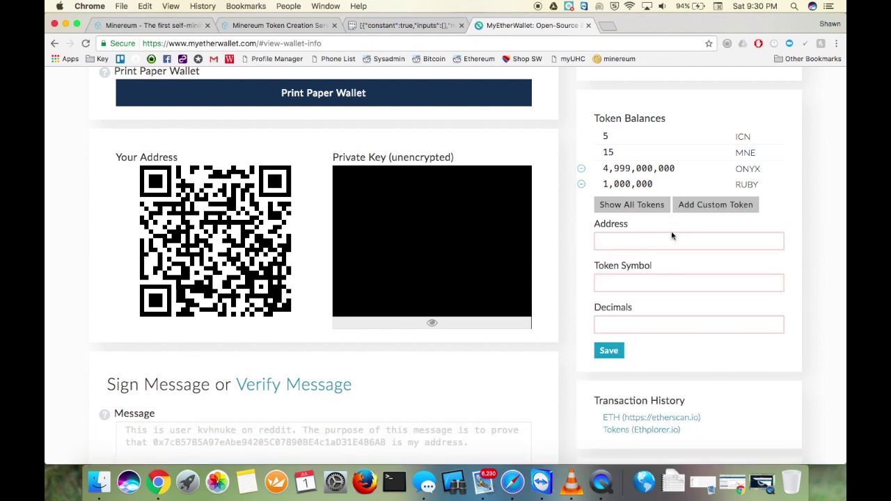
click(291, 25)
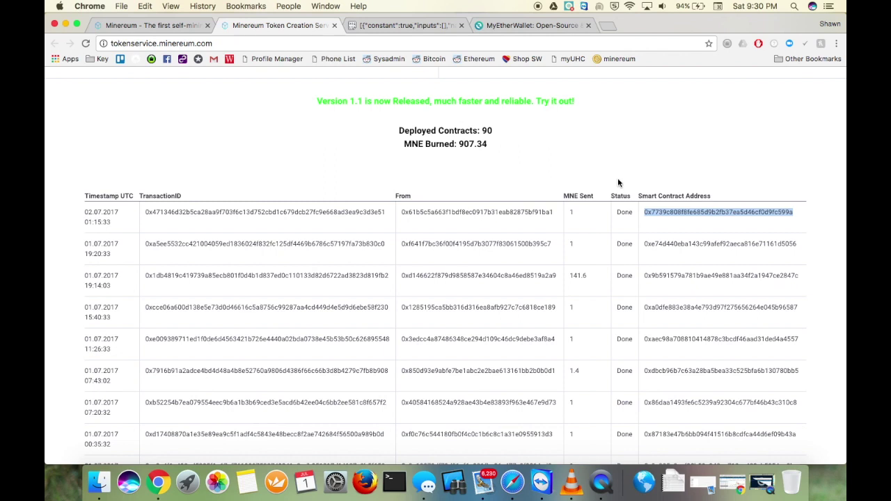
click(530, 25)
click(685, 246)
key(super+v)
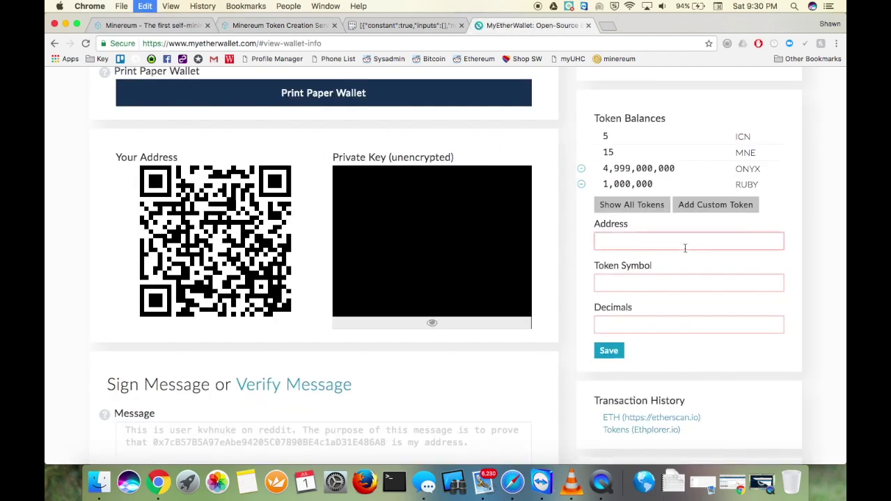
- Set the custom token's symbol to JADE and its decimals to 18, and save it
click(631, 285)
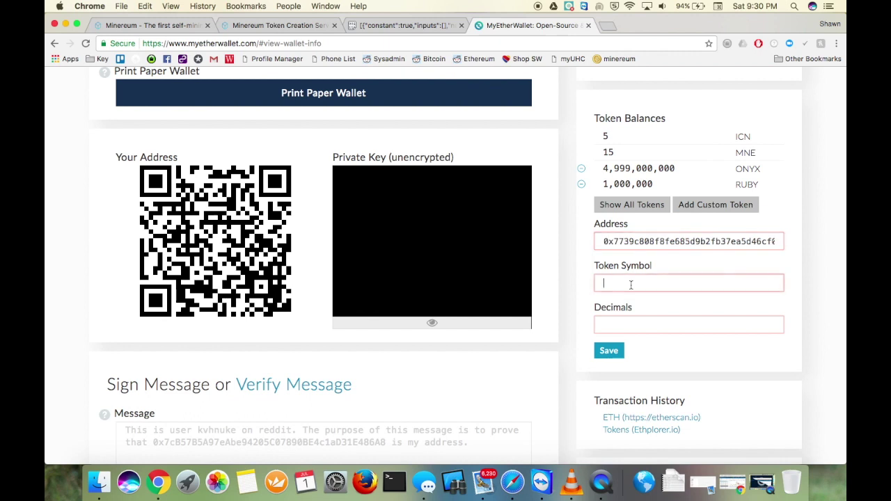
text(JADE)
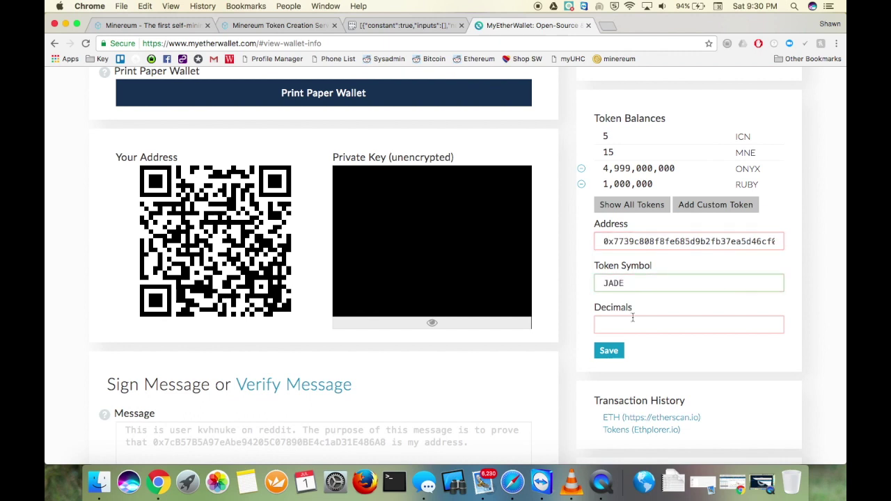
click(638, 328)
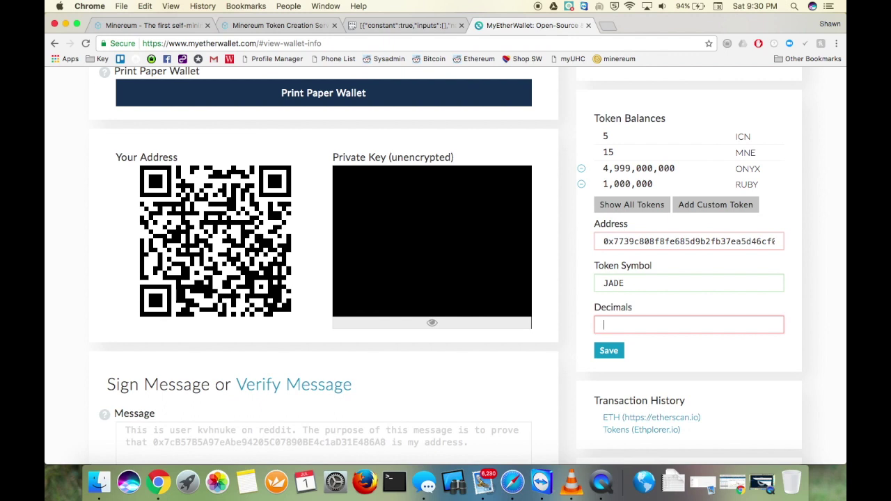
text(18)
click(610, 353)
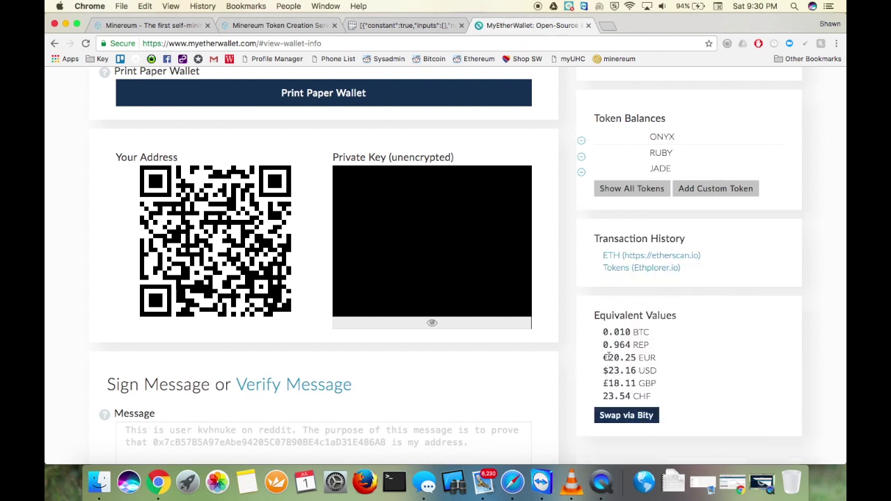